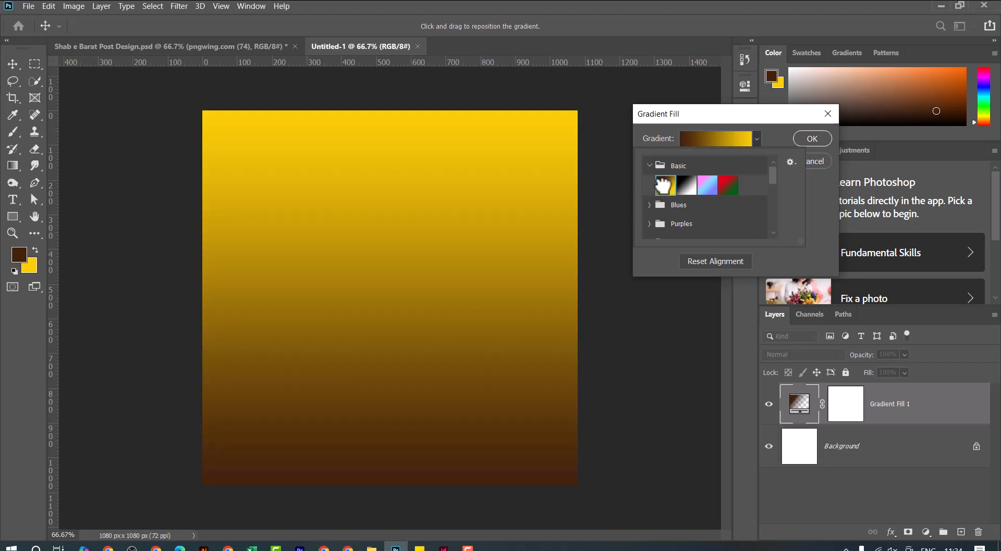
Set the brown-to-yellow gradient fill to Radial style, reverse it so yellow is in the centre, and apply it
{"action": "left_click", "coordinate": [770, 138]}
{"action": "left_click", "coordinate": [693, 160]}
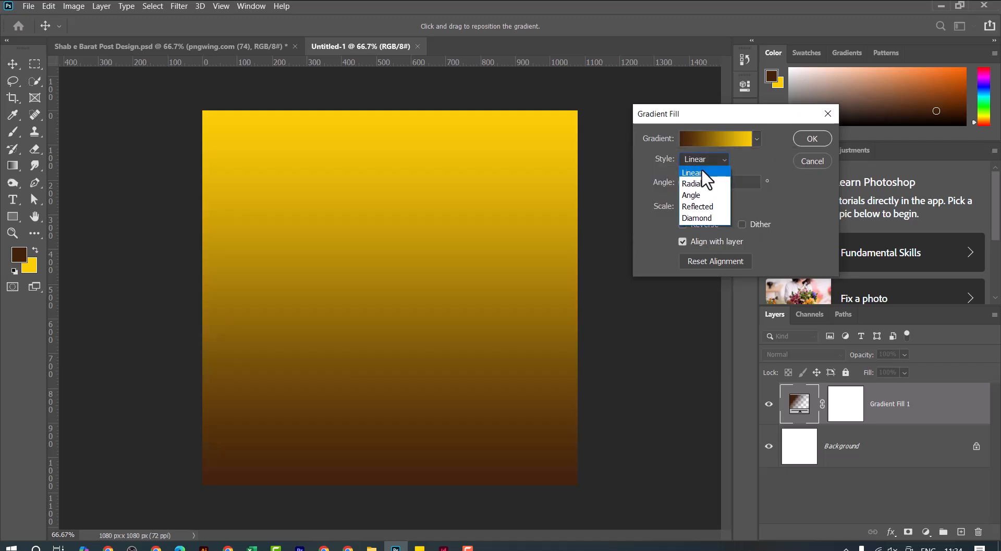
{"action": "left_click", "coordinate": [698, 182]}
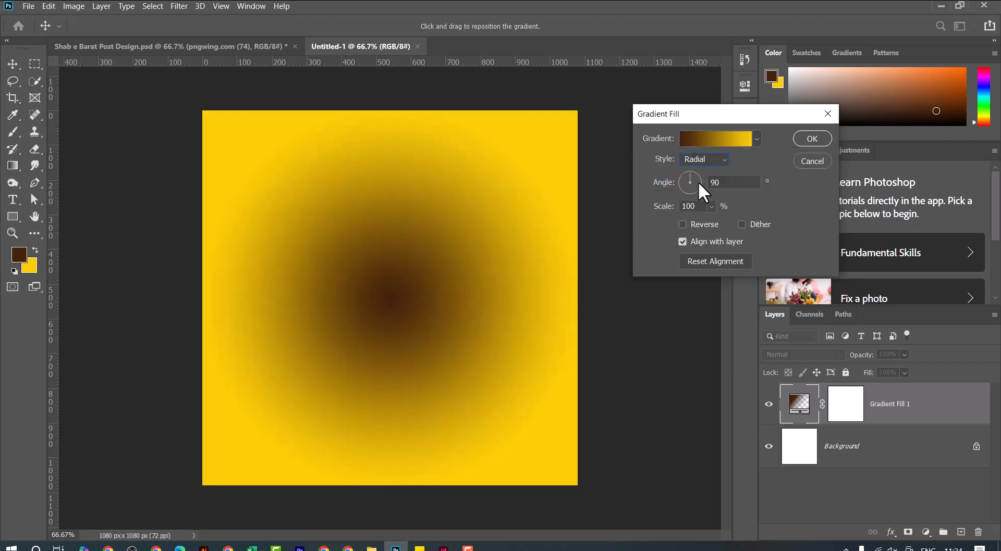
{"action": "left_click", "coordinate": [694, 223]}
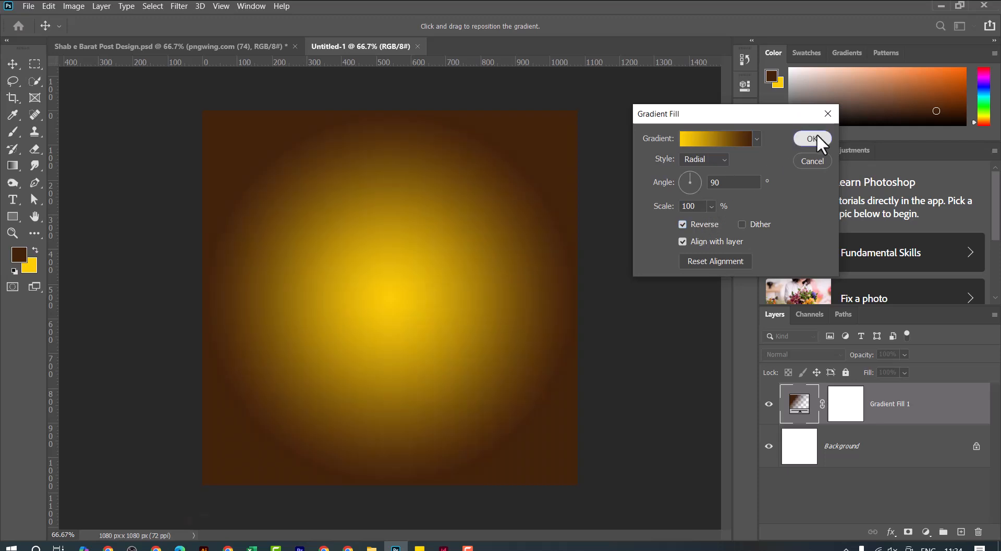
{"action": "left_click", "coordinate": [815, 139]}
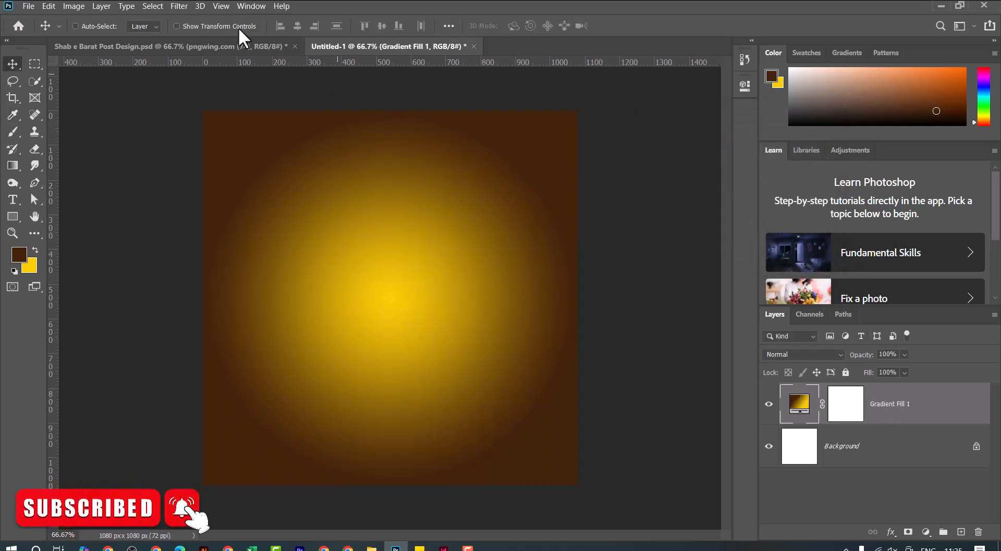
Apply a Crystallize filter with cell size 59 to the gradient layer, converting it to a smart object
{"action": "left_click", "coordinate": [179, 6]}
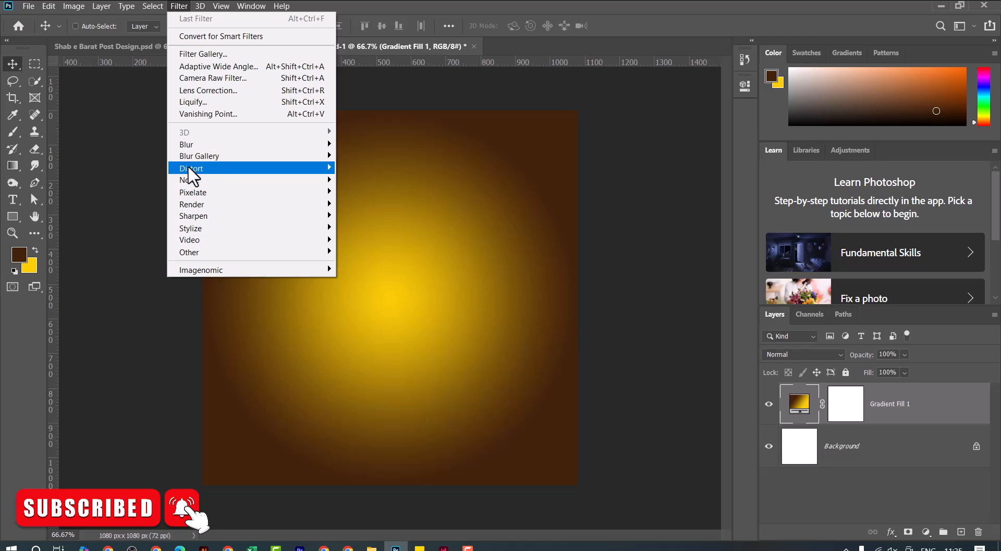
{"action": "mouse_move", "coordinate": [204, 194]}
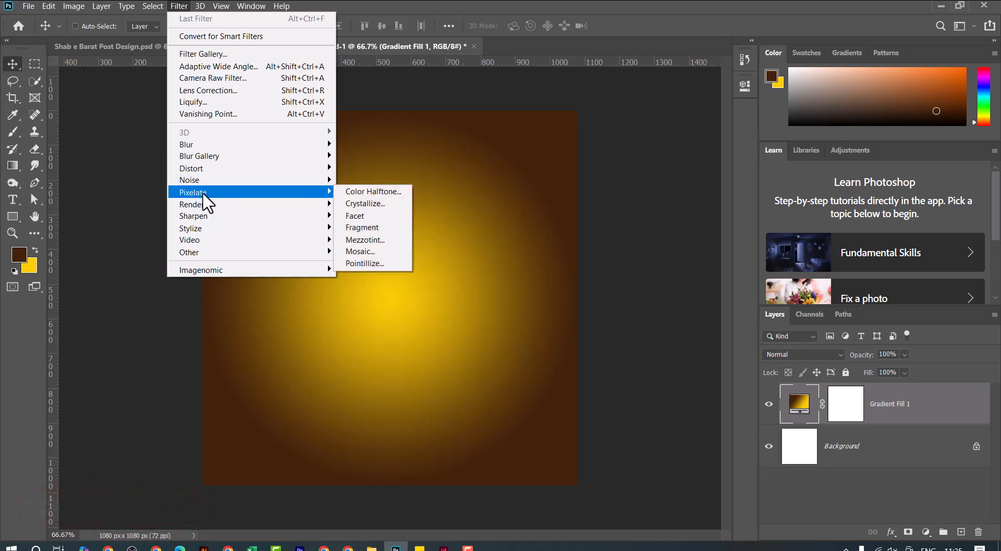
{"action": "left_click", "coordinate": [359, 204]}
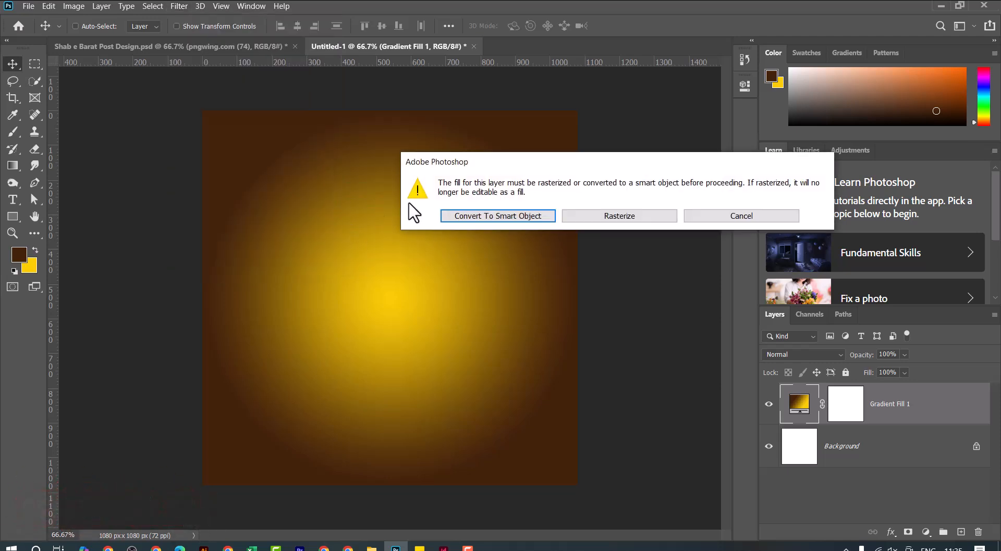
{"action": "left_click", "coordinate": [506, 216]}
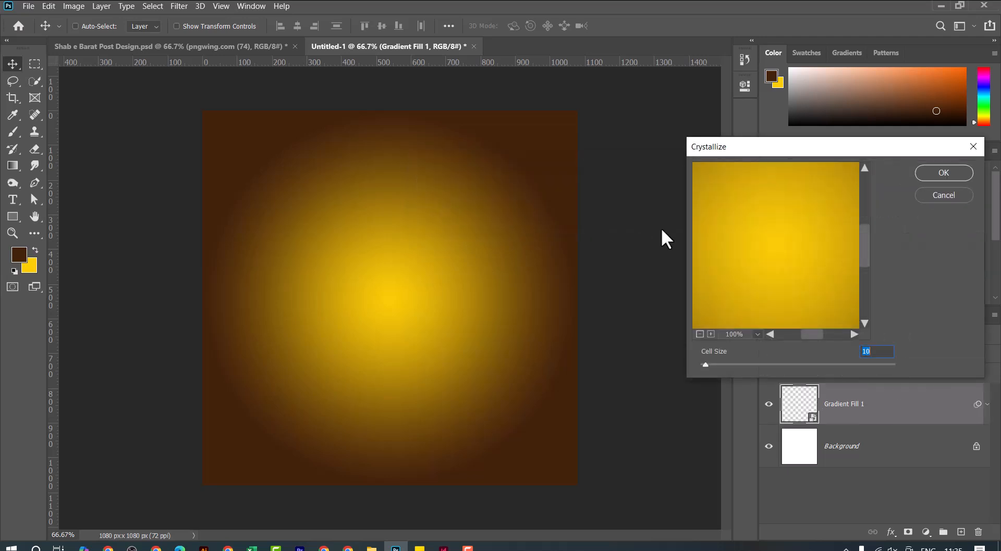
{"action": "left_click_drag", "start_coordinate": [705, 365], "coordinate": [734, 364]}
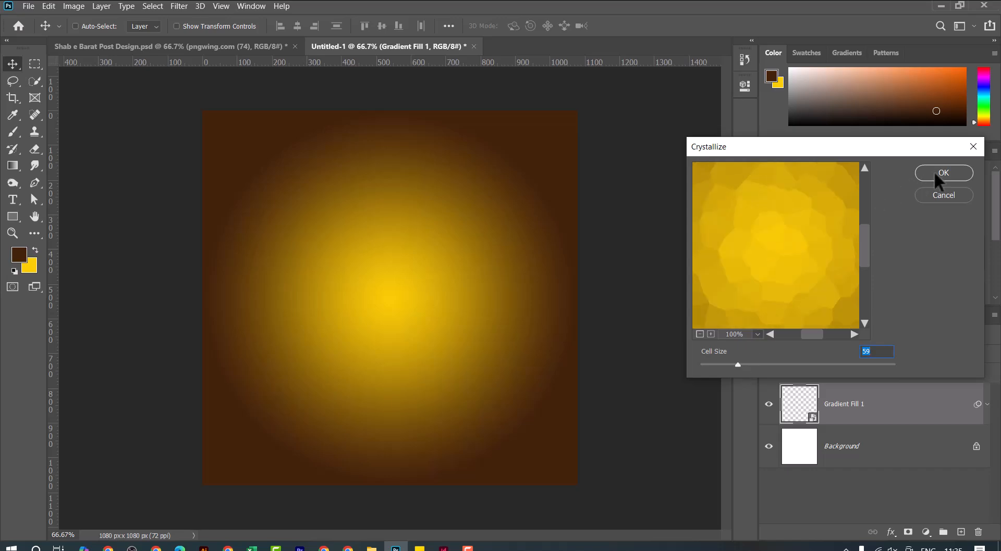
{"action": "left_click", "coordinate": [943, 173]}
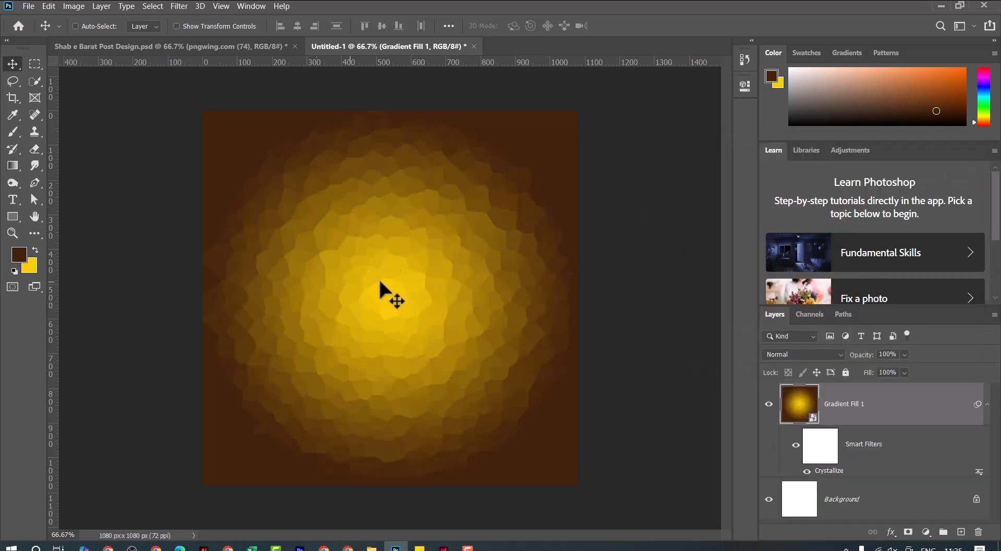
Place Mosque.png from the Shb e barat folder into the document and move it down to the canvas's lower edge
{"action": "left_click", "coordinate": [370, 547]}
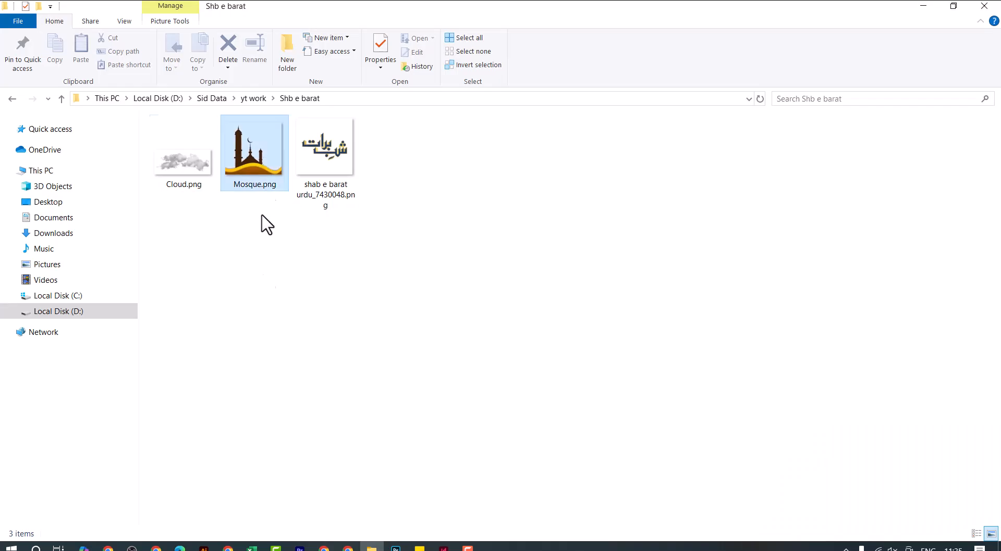
{"action": "left_click", "coordinate": [263, 192]}
{"action": "left_click_drag", "start_coordinate": [397, 533], "coordinate": [379, 393]}
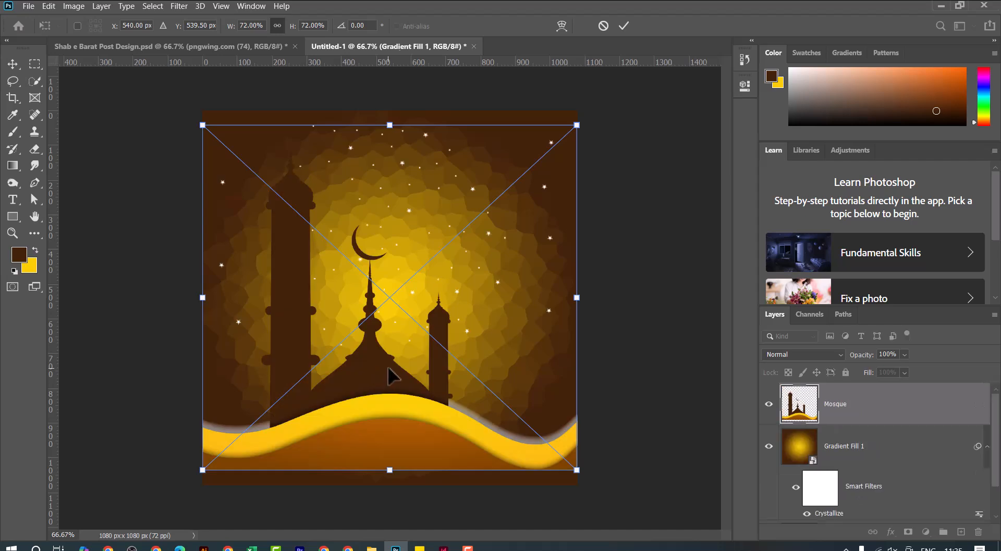
{"action": "key", "text": "Return"}
{"action": "left_click_drag", "start_coordinate": [392, 390], "coordinate": [396, 407]}
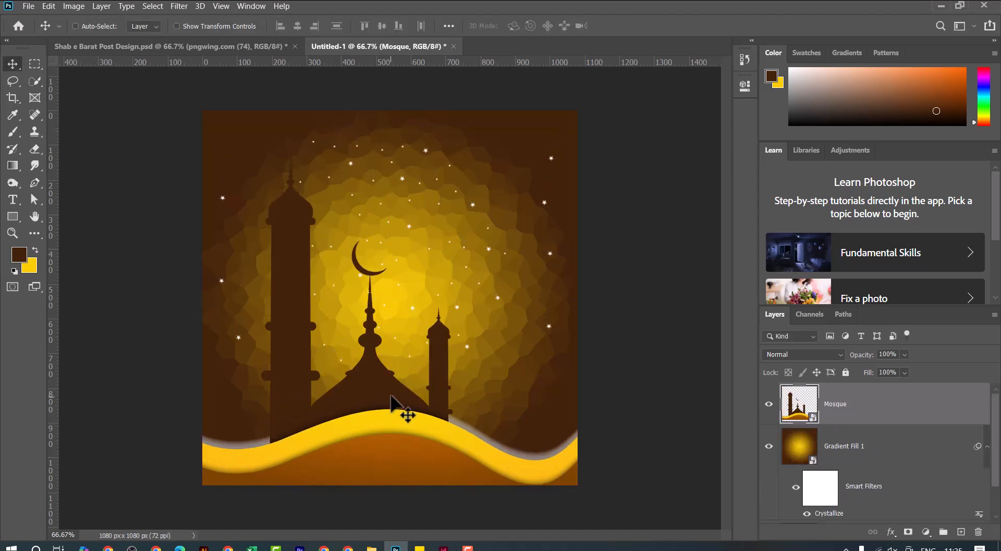
Add a white Inner Shadow with a size of 13 px to the Mosque layer
{"action": "right_click", "coordinate": [861, 409]}
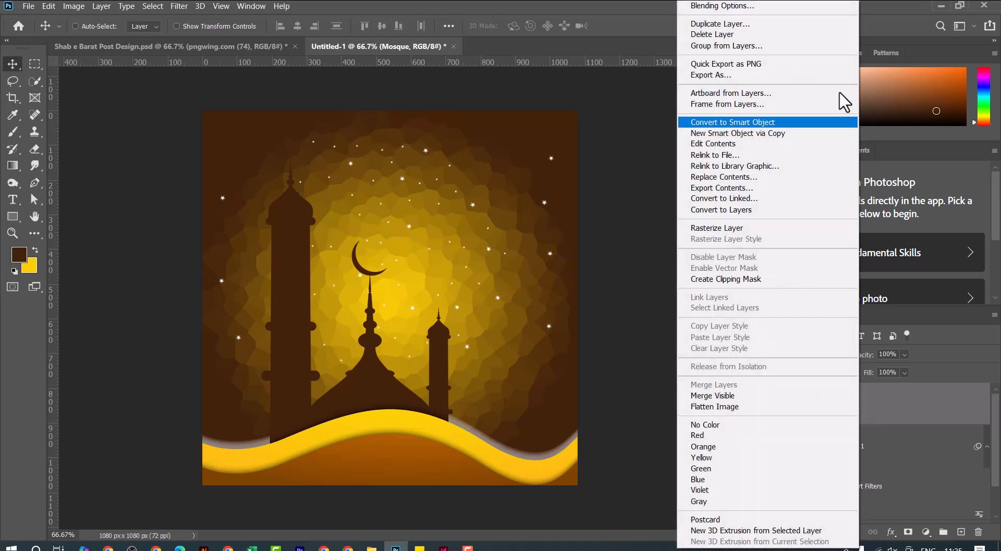
{"action": "left_click", "coordinate": [725, 7]}
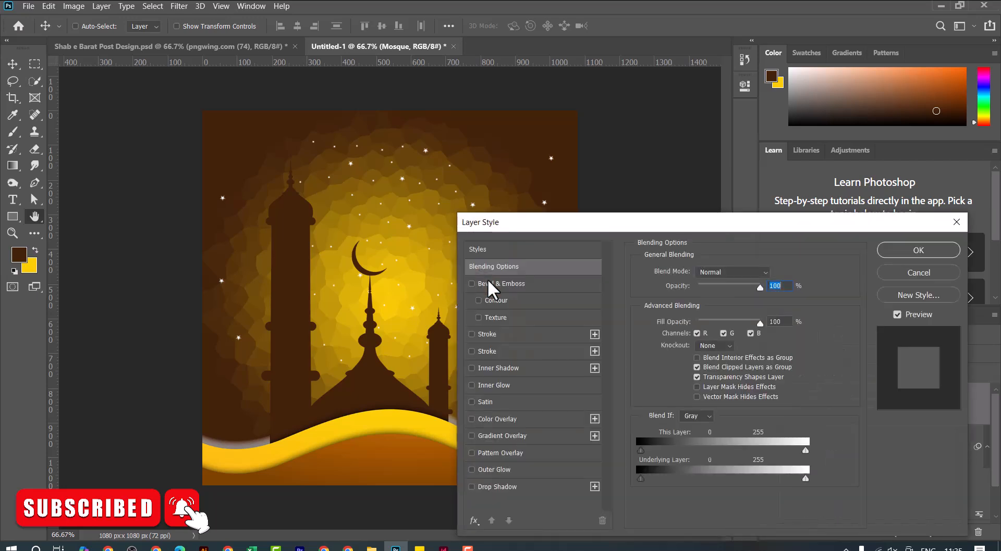
{"action": "left_click", "coordinate": [527, 370]}
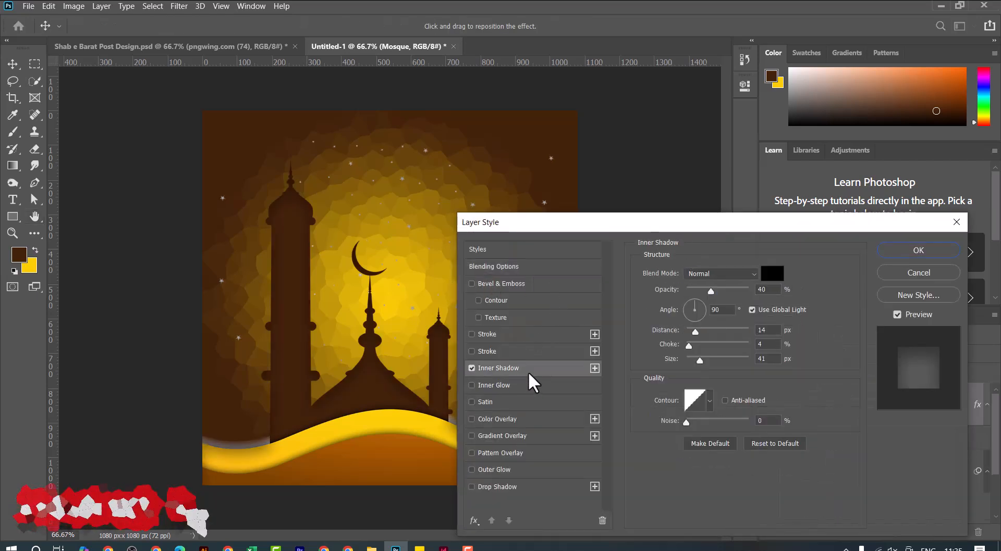
{"action": "left_click", "coordinate": [772, 273]}
{"action": "left_click", "coordinate": [603, 316]}
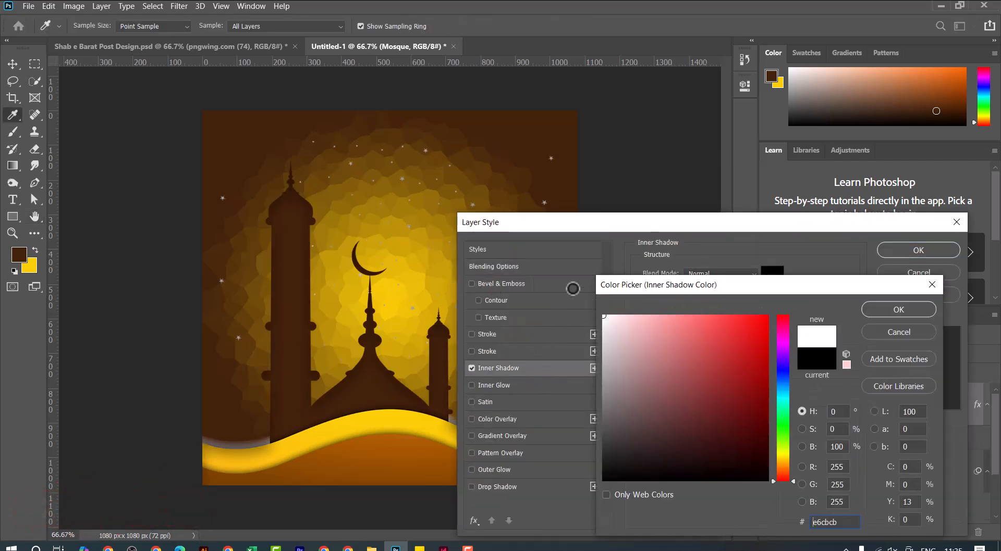
{"action": "left_click", "coordinate": [884, 307]}
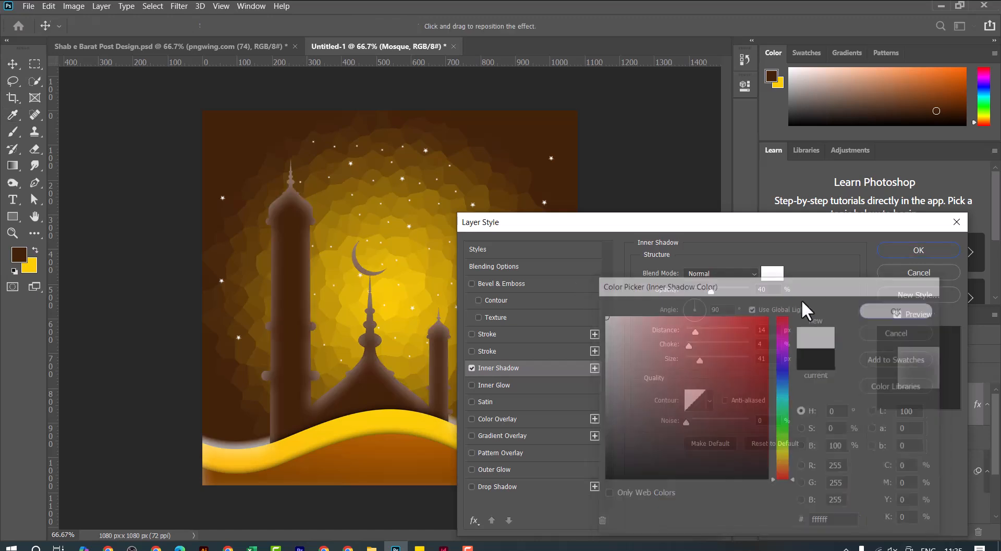
{"action": "left_click_drag", "start_coordinate": [700, 361], "coordinate": [693, 361]}
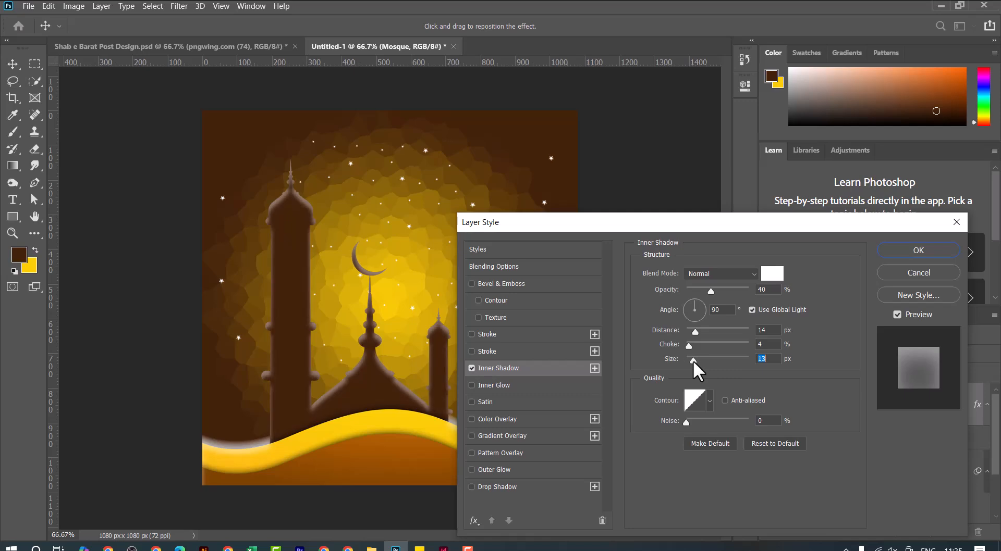
{"action": "left_click", "coordinate": [887, 251]}
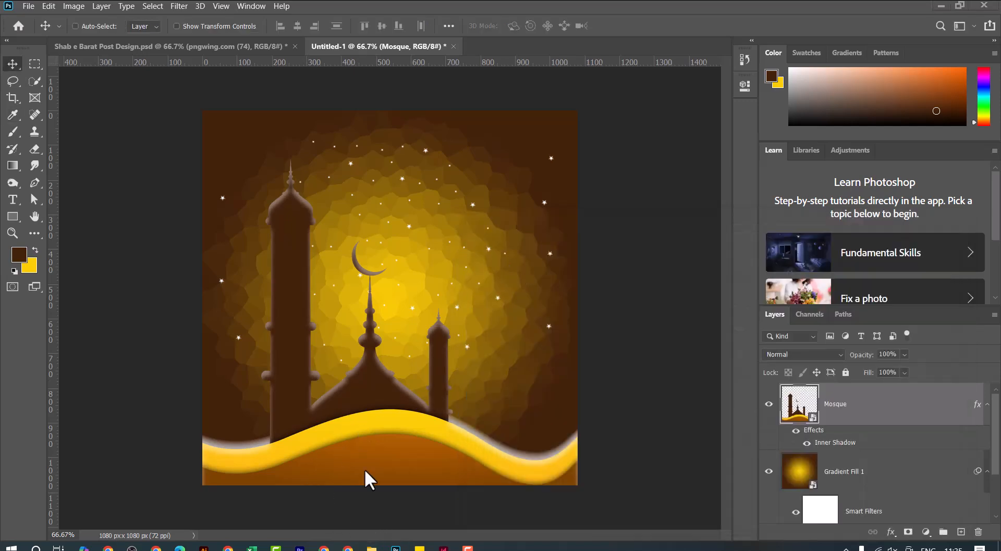
Place the shab e barat Urdu calligraphy PNG, scaled to about 11.4%, in the upper-right area of the design
{"action": "left_click", "coordinate": [371, 548]}
{"action": "left_click", "coordinate": [326, 151]}
{"action": "left_click_drag", "start_coordinate": [325, 151], "coordinate": [490, 219]}
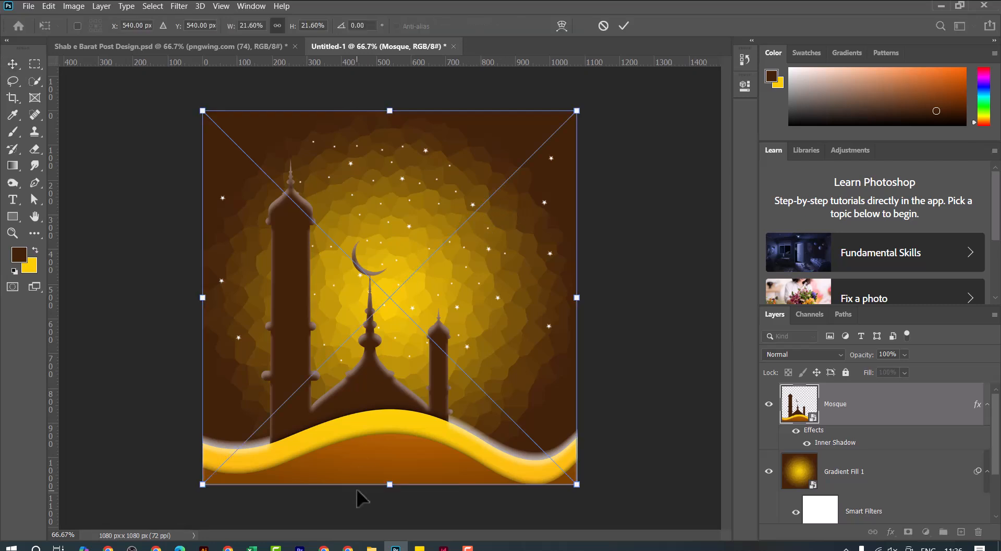
{"action": "left_click_drag", "start_coordinate": [576, 111], "coordinate": [406, 281]}
{"action": "left_click_drag", "start_coordinate": [315, 396], "coordinate": [486, 186]}
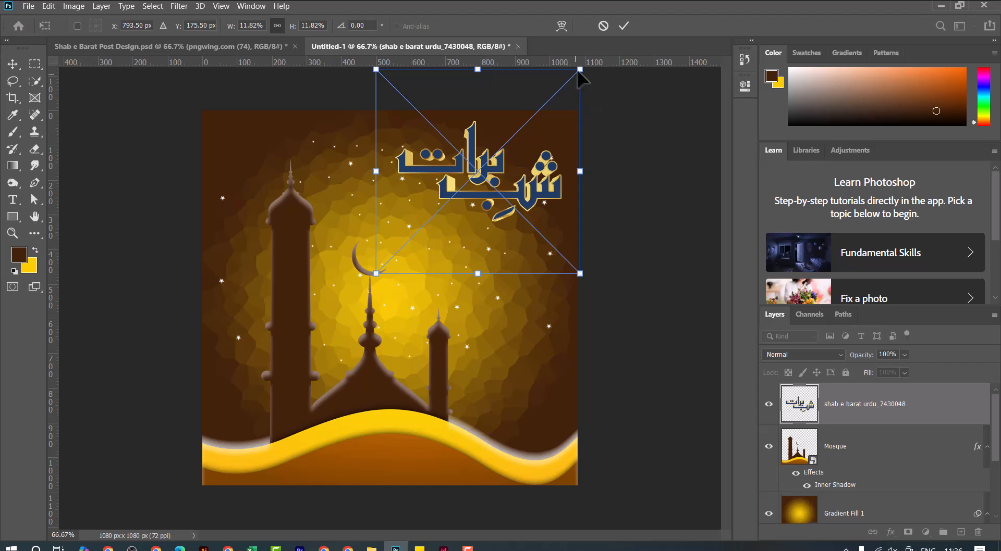
{"action": "left_click_drag", "start_coordinate": [579, 70], "coordinate": [572, 76]}
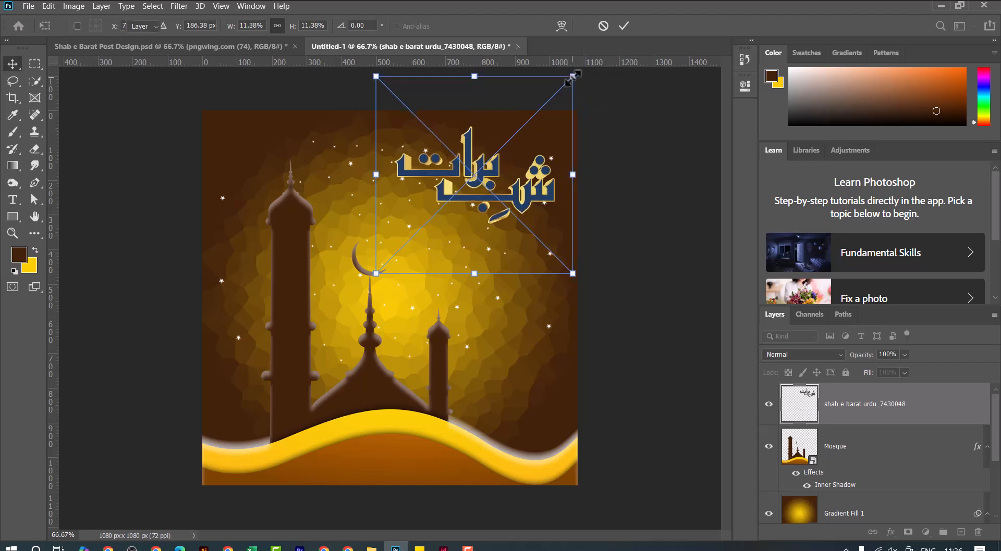
{"action": "key", "text": "Return"}
{"action": "left_click_drag", "start_coordinate": [487, 191], "coordinate": [496, 193]}
Set the calligraphy layer's blend mode to Hard Light and add a white stroke to it
{"action": "left_click", "coordinate": [813, 354]}
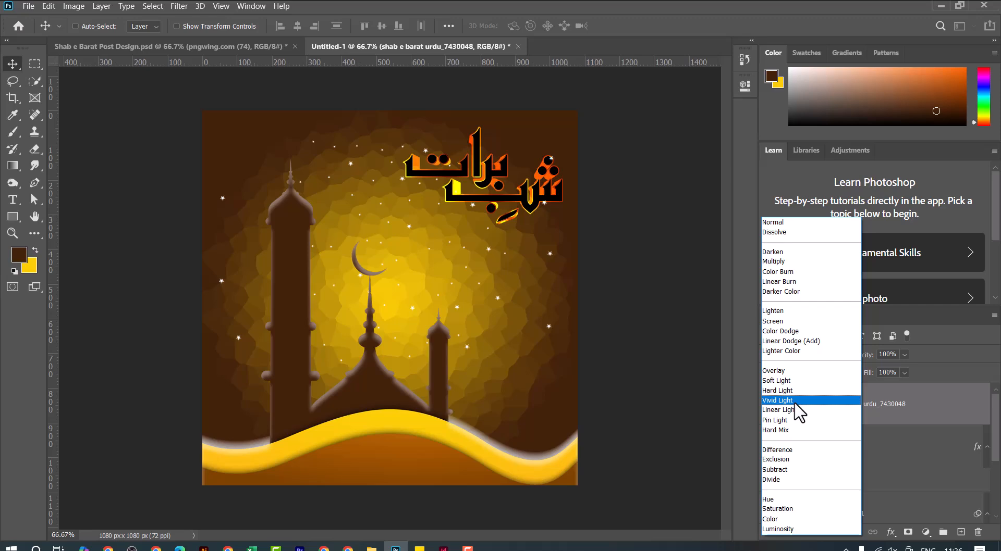
{"action": "left_click", "coordinate": [794, 391]}
{"action": "right_click", "coordinate": [933, 409]}
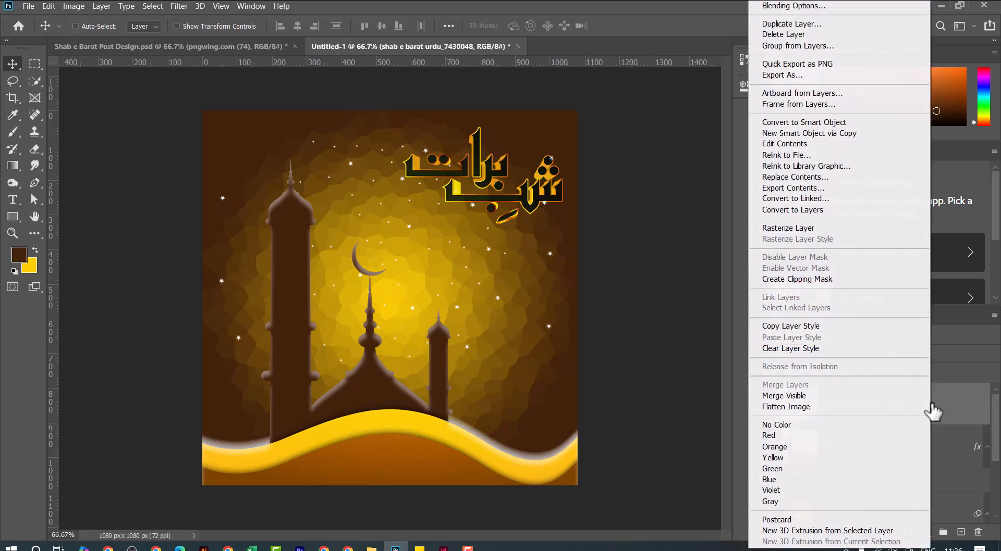
{"action": "left_click", "coordinate": [802, 6]}
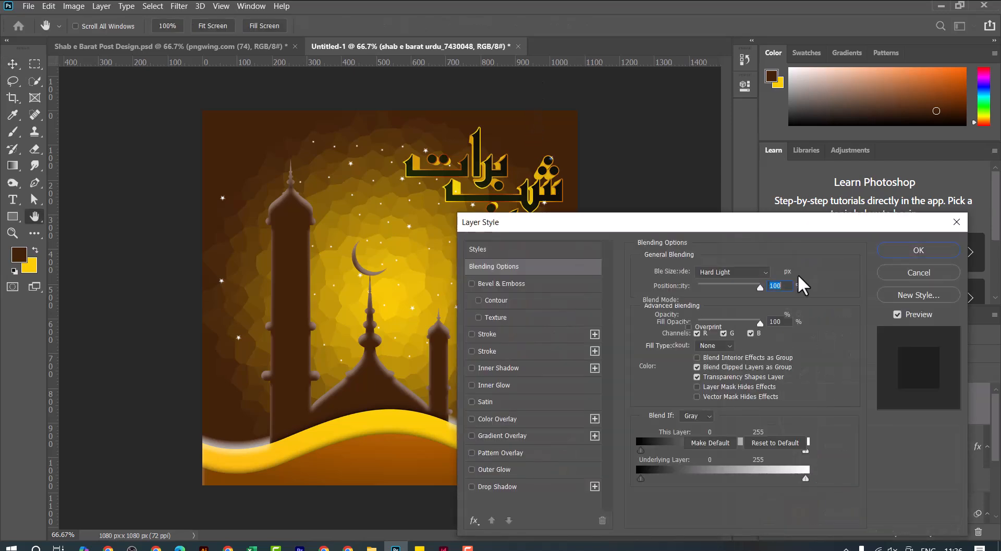
{"action": "left_click", "coordinate": [551, 334]}
{"action": "left_click", "coordinate": [669, 367]}
{"action": "left_click", "coordinate": [604, 316]}
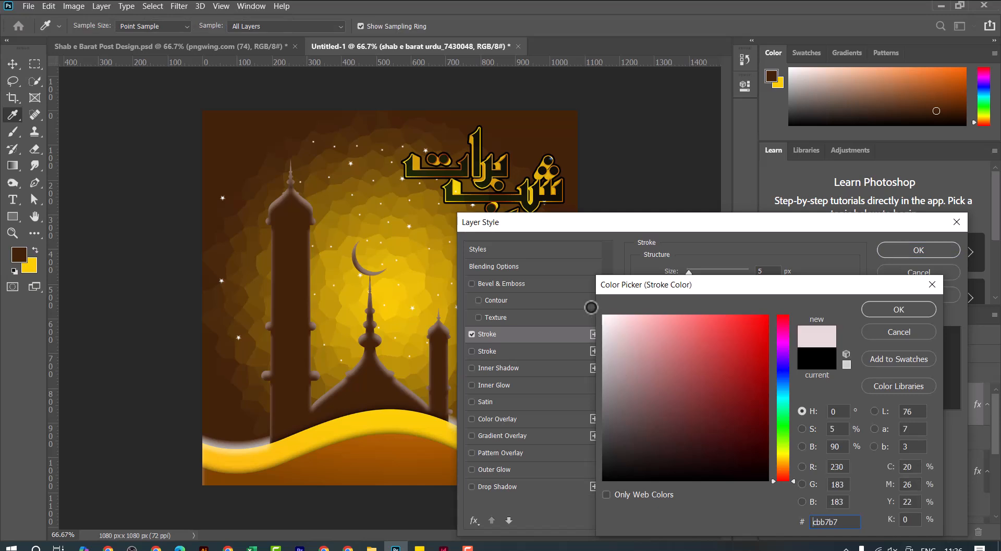
{"action": "left_click", "coordinate": [883, 311]}
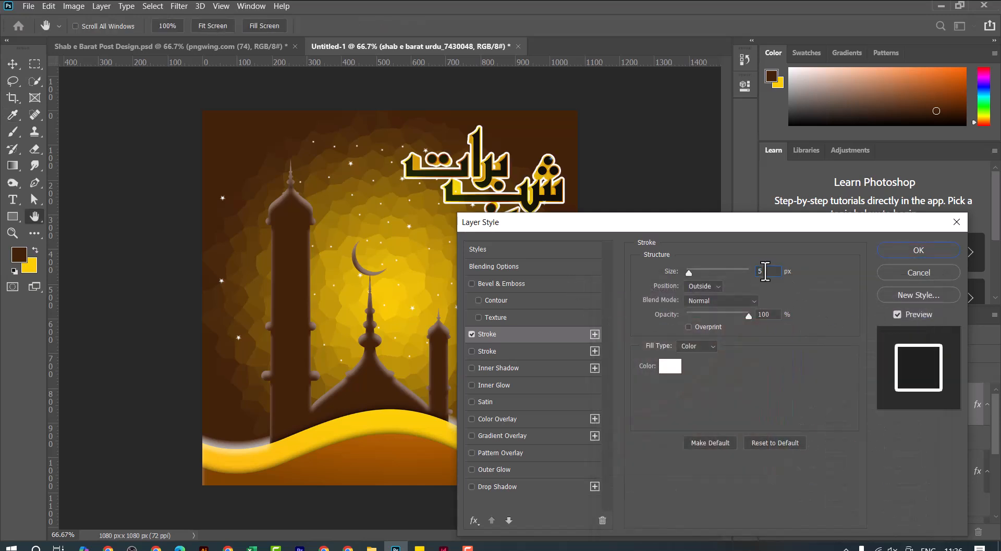
Reduce the calligraphy's stroke size to a thin outline and apply the layer style
{"action": "key", "text": "Down"}
{"action": "key", "text": "Down"}
{"action": "key", "text": "Down"}
{"action": "key", "text": "Down"}
{"action": "key", "text": "Down"}
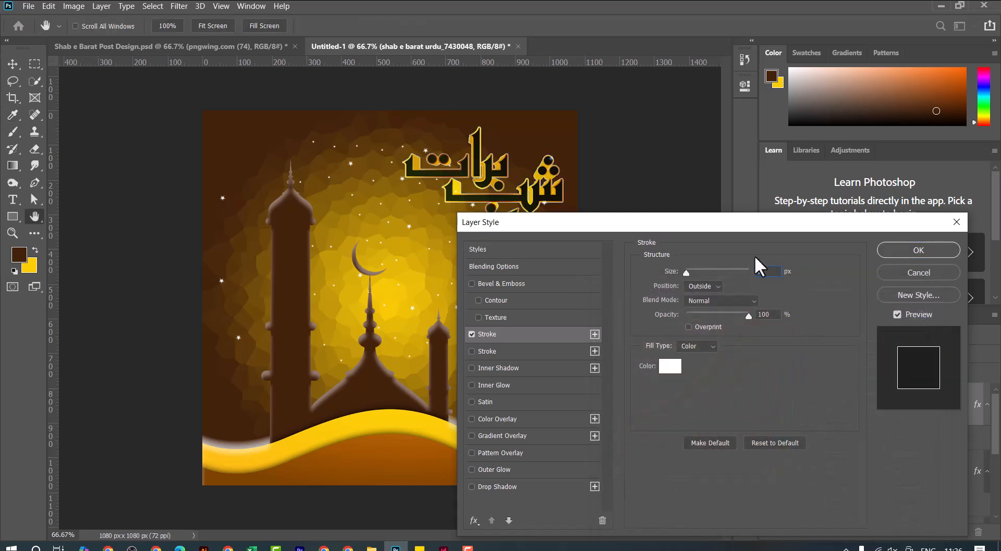
{"action": "key", "text": "Up"}
{"action": "left_click", "coordinate": [917, 247]}
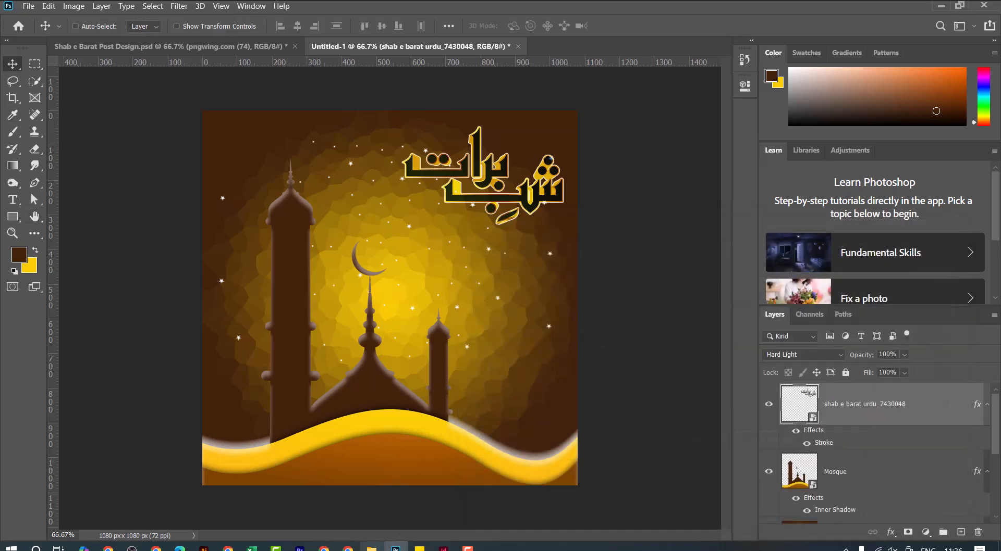
Place Cloud.png from the Shb e barat folder, scaled down and positioned over the tip of the tall minaret
{"action": "left_click", "coordinate": [371, 547]}
{"action": "left_click", "coordinate": [205, 187]}
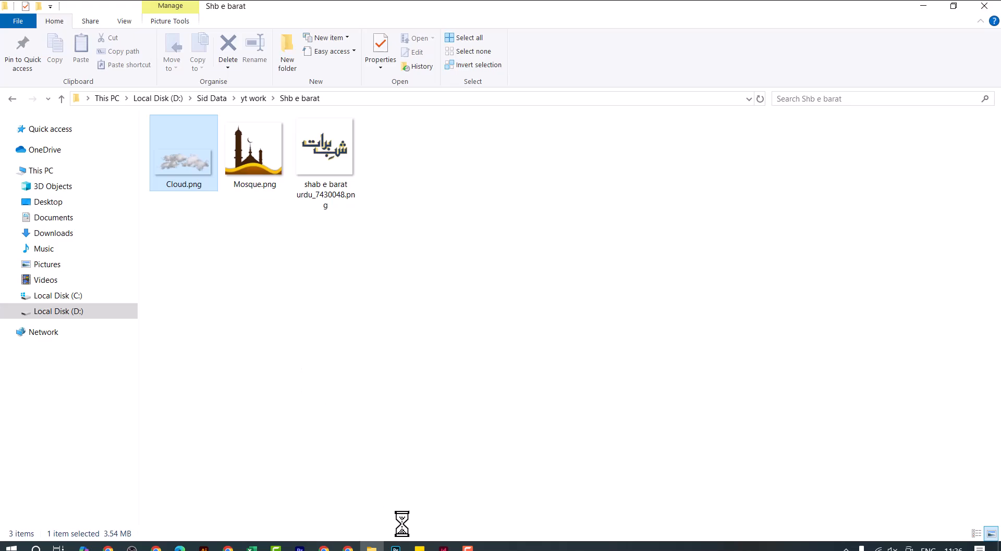
{"action": "left_click_drag", "start_coordinate": [403, 548], "coordinate": [359, 316]}
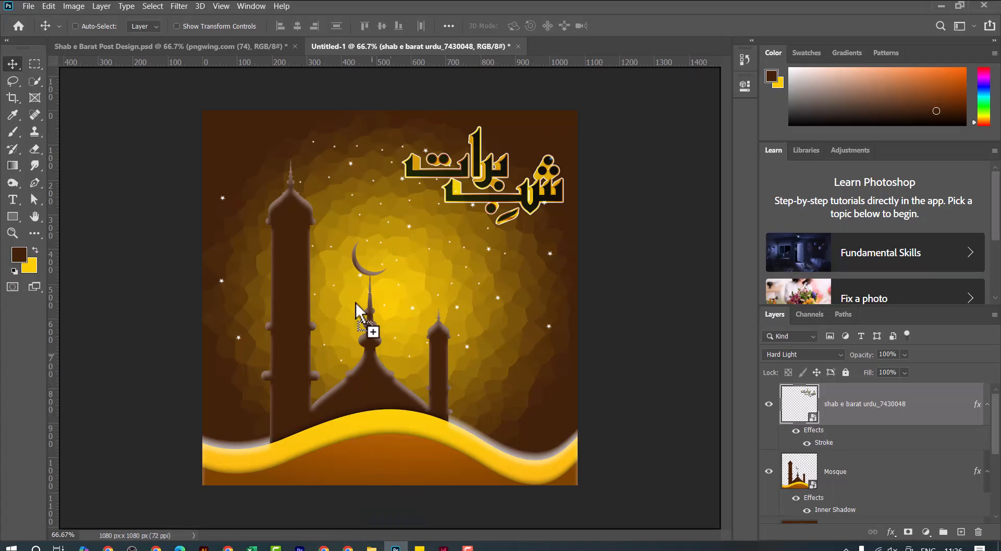
{"action": "left_click_drag", "start_coordinate": [281, 192], "coordinate": [323, 200]}
{"action": "left_click_drag", "start_coordinate": [577, 214], "coordinate": [318, 177]}
{"action": "left_click_drag", "start_coordinate": [233, 155], "coordinate": [221, 145]}
{"action": "left_click_drag", "start_coordinate": [327, 179], "coordinate": [330, 170]}
{"action": "key", "text": "Return"}
Set the Cloud layer's blend mode to Hard Light and duplicate the layer twice
{"action": "left_click", "coordinate": [803, 355]}
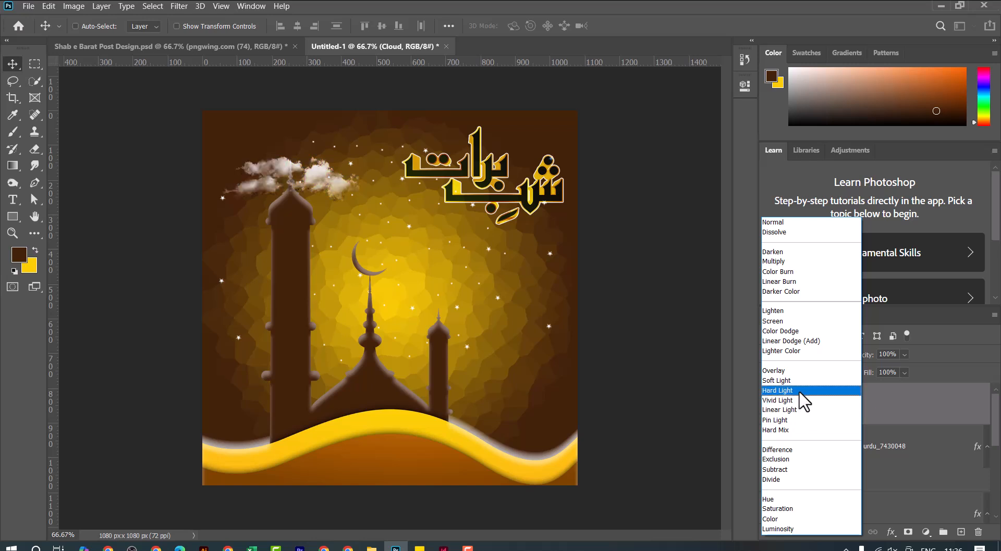
{"action": "left_click", "coordinate": [800, 392]}
{"action": "key", "text": "ctrl+j"}
{"action": "key", "text": "ctrl+j"}
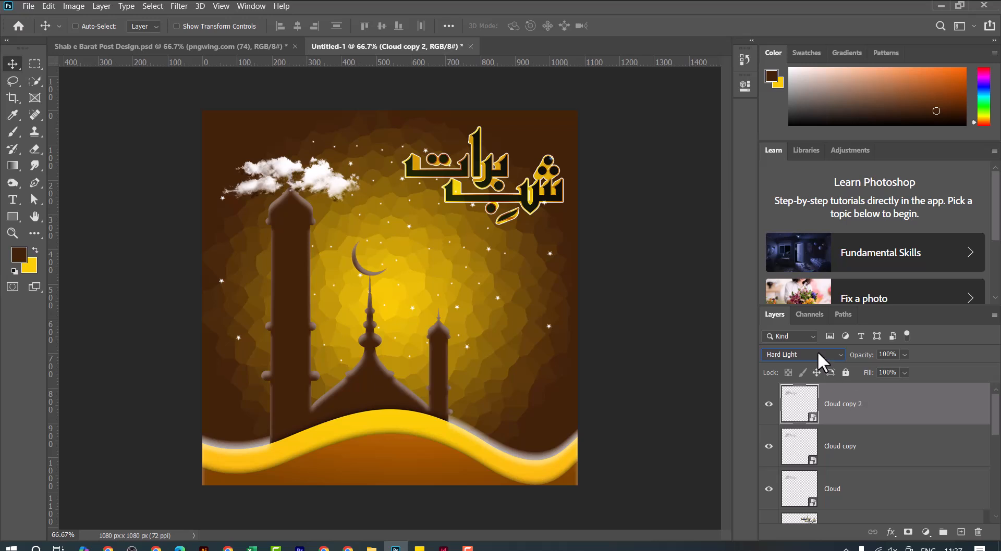
Set the Cloud copy 2 layer's blend mode to Overlay and offset it slightly to the right of the cloud over the tall minaret
{"action": "left_click", "coordinate": [817, 351]}
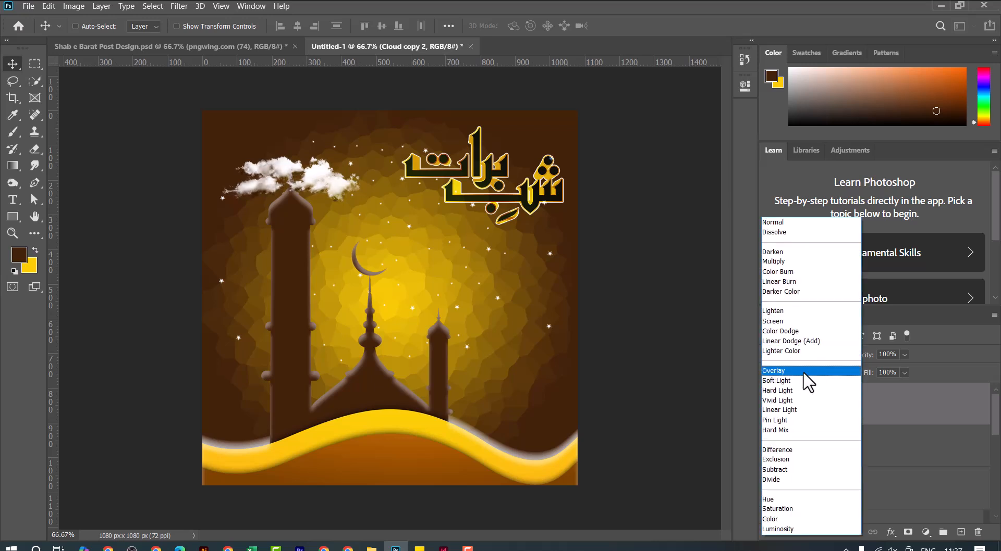
{"action": "left_click", "coordinate": [806, 371]}
{"action": "left_click_drag", "start_coordinate": [343, 194], "coordinate": [378, 189]}
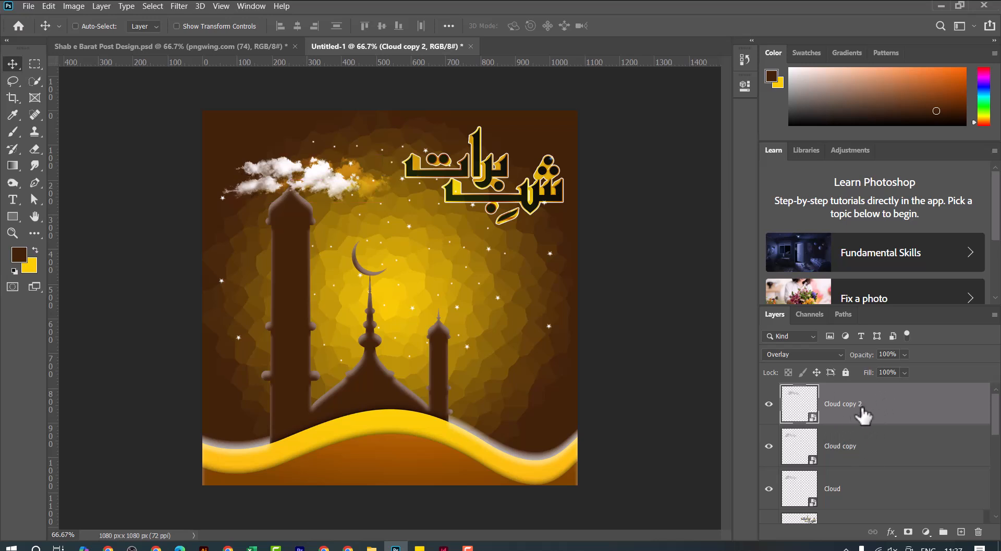
{"action": "left_click_drag", "start_coordinate": [340, 169], "coordinate": [339, 187]}
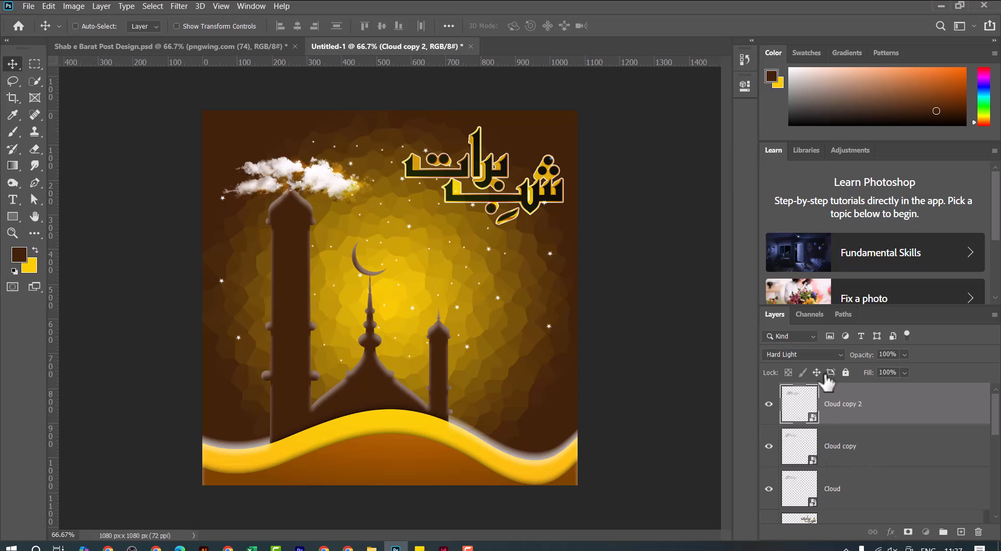
Set the Cloud copy and Cloud copy 2 layers to Overlay and the original Cloud layer to Linear Light
{"action": "left_click", "coordinate": [839, 447]}
{"action": "left_click", "coordinate": [807, 355]}
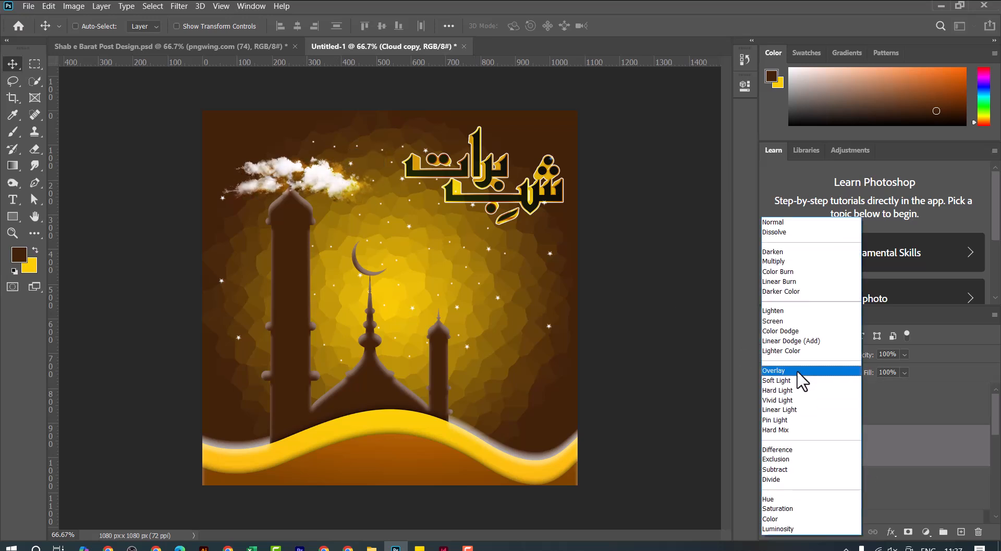
{"action": "left_click", "coordinate": [797, 372]}
{"action": "left_click", "coordinate": [843, 495]}
{"action": "left_click", "coordinate": [816, 358]}
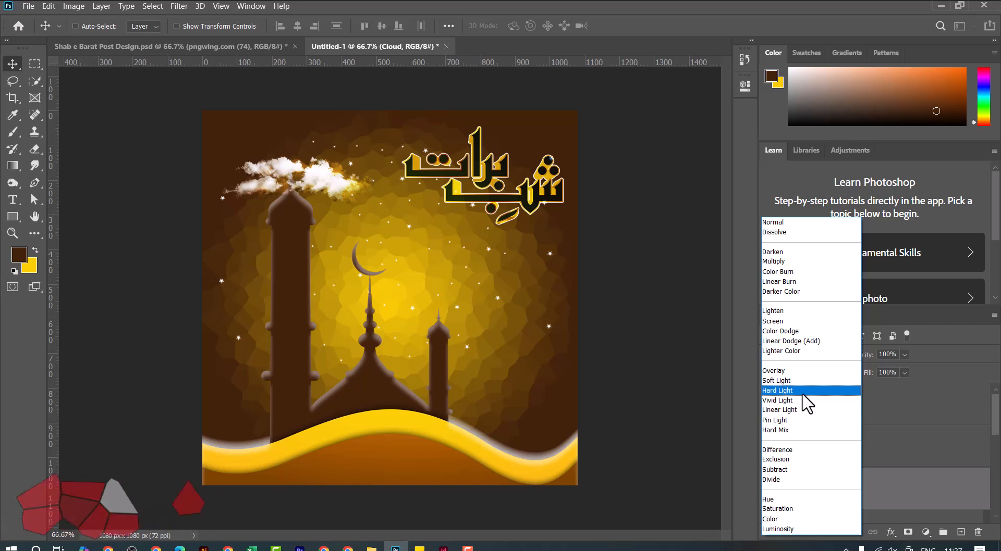
{"action": "left_click", "coordinate": [803, 409]}
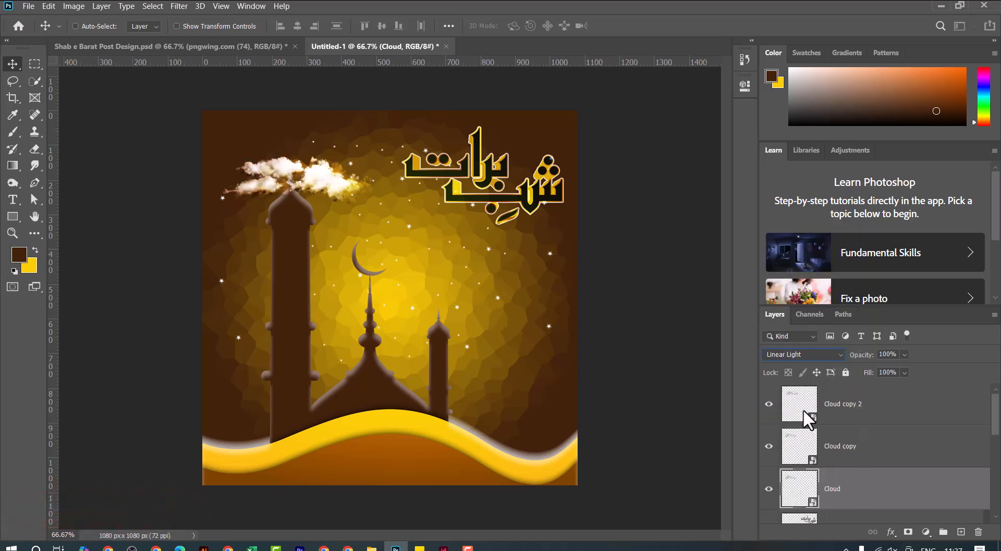
{"action": "key", "text": "ctrl+j"}
{"action": "key", "text": "ctrl+j"}
{"action": "left_click", "coordinate": [867, 416]}
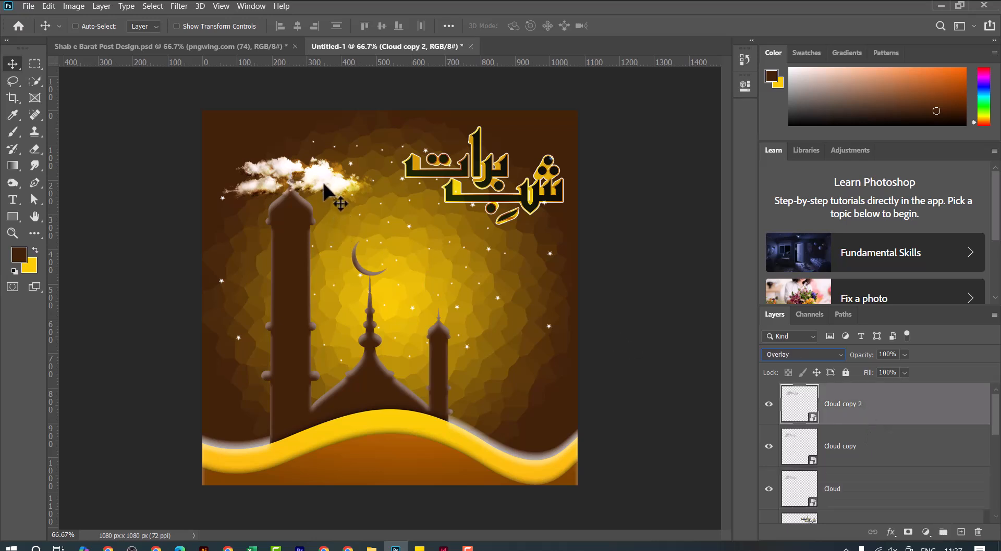
Place a duplicate of the Cloud copy 2 layer over the short minaret's tip and scale it down to about 6.6%
{"action": "left_click_drag", "start_coordinate": [390, 240], "coordinate": [443, 307]}
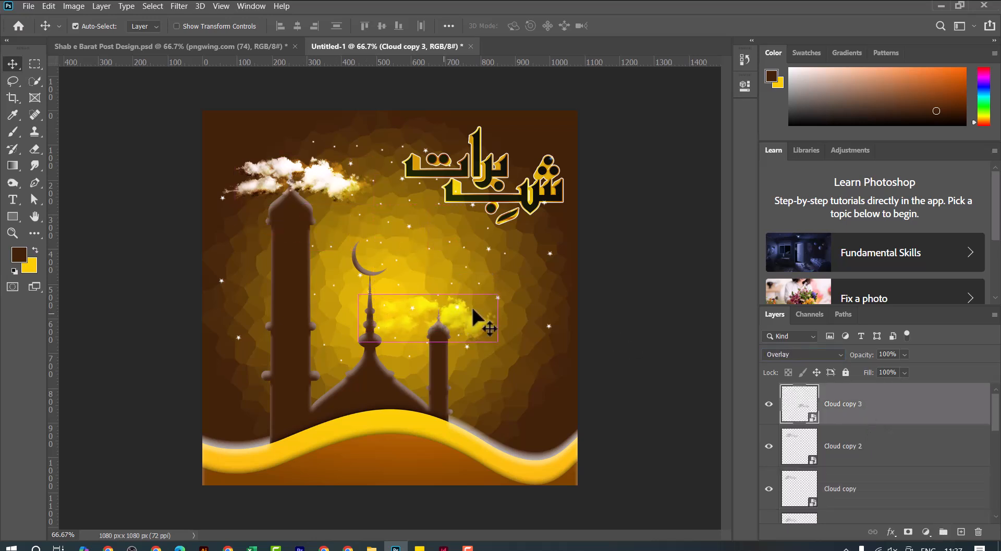
{"action": "key", "text": "ctrl+t"}
{"action": "left_click_drag", "start_coordinate": [499, 285], "coordinate": [452, 306]}
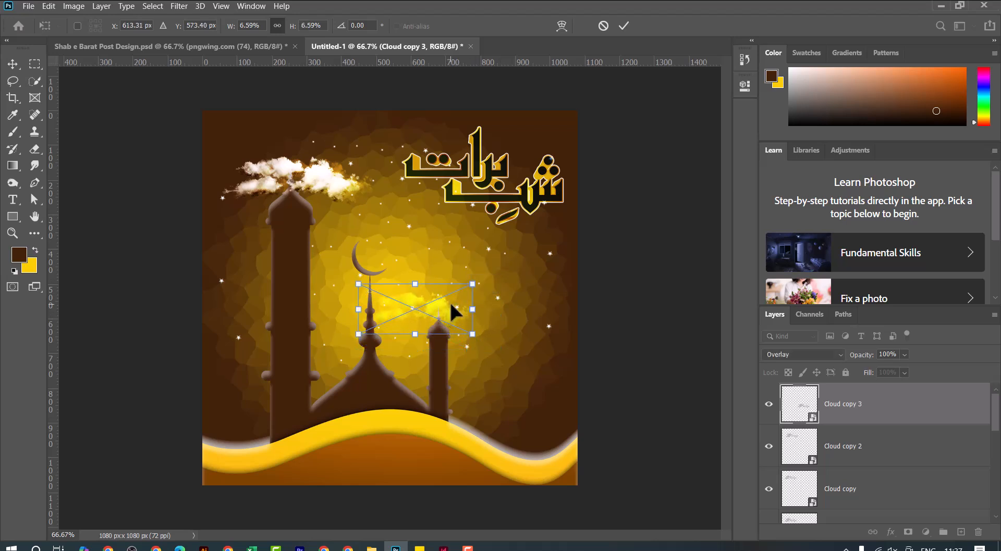
{"action": "key", "text": "Return"}
{"action": "right_click", "coordinate": [330, 186]}
{"action": "left_click", "coordinate": [331, 186]}
{"action": "key", "text": "Delete"}
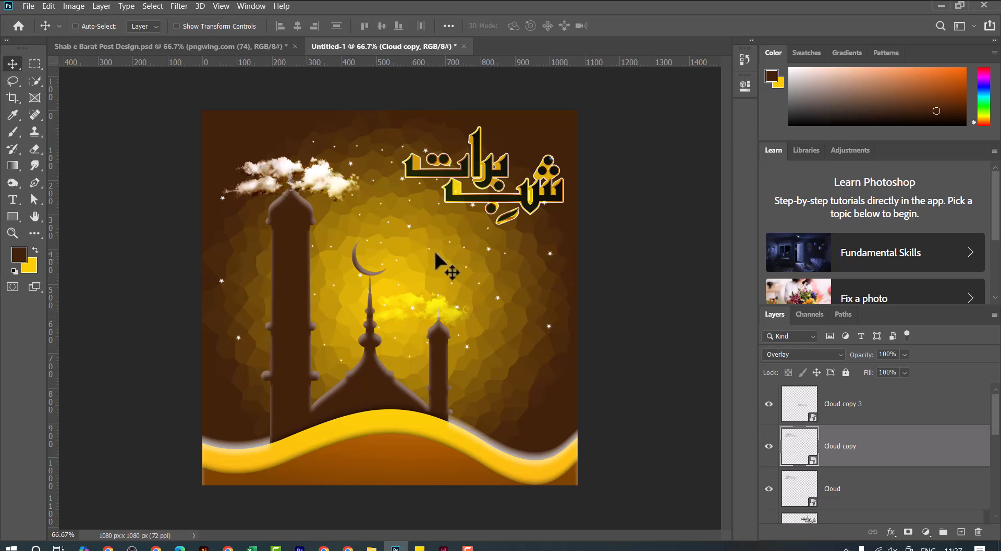
Restore the deleted Cloud copy 2 layer and delete the Cloud copy layer over the tall minaret instead
{"action": "right_click", "coordinate": [320, 183]}
{"action": "left_click", "coordinate": [323, 186]}
{"action": "key", "text": "ctrl+z"}
{"action": "key", "text": "Delete"}
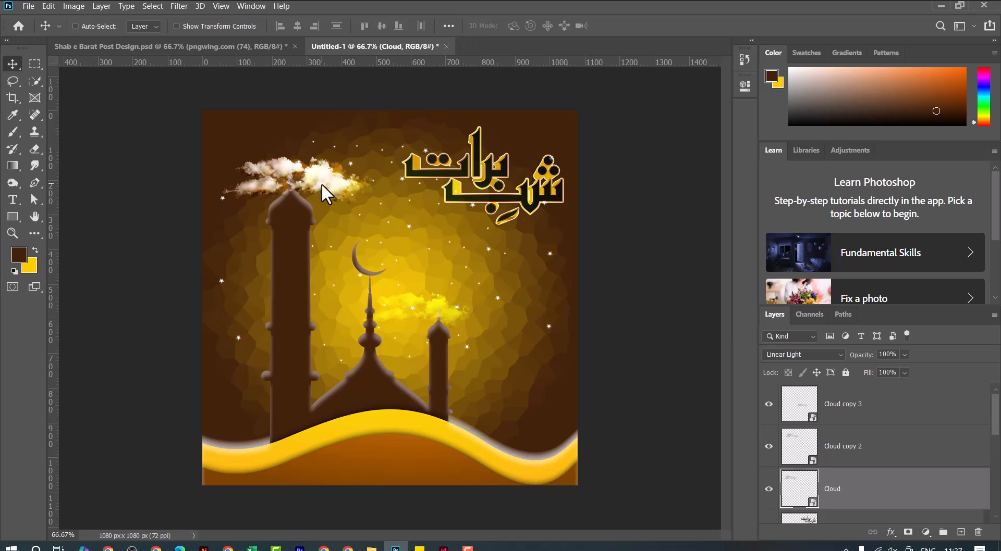
Move the Cloud copy 3 layer slightly to the right so it sits above the short minaret's tip
{"action": "right_click", "coordinate": [458, 311]}
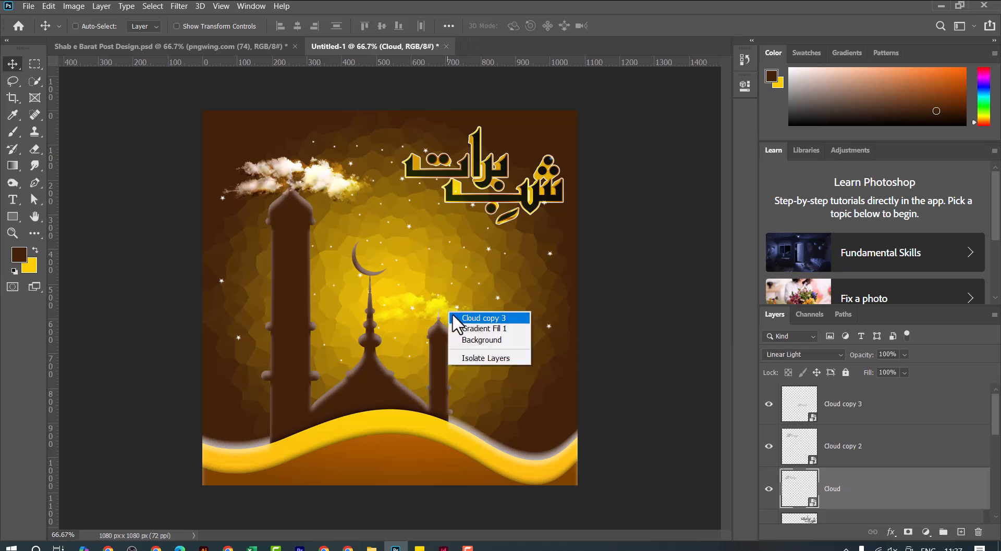
{"action": "left_click", "coordinate": [469, 319]}
{"action": "left_click_drag", "start_coordinate": [448, 314], "coordinate": [464, 312]}
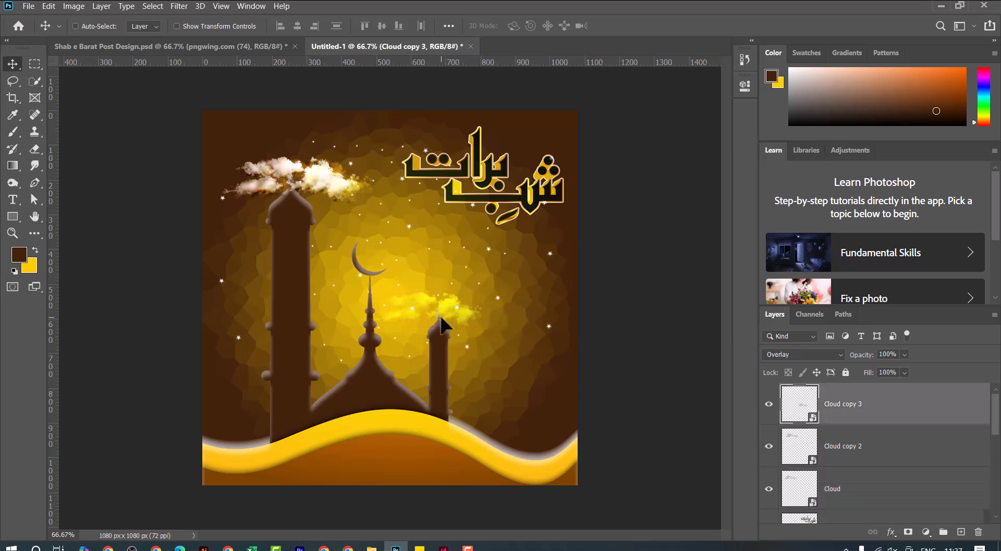
Select the Urdu calligraphy layer and shift it slightly upward
{"action": "right_click", "coordinate": [490, 175]}
{"action": "left_click", "coordinate": [496, 179]}
{"action": "left_click_drag", "start_coordinate": [478, 176], "coordinate": [476, 180]}
Add a text box below the calligraphy and paste the heading "The Night of Fortune and Forgiveness" into it
{"action": "key", "text": "t"}
{"action": "left_click_drag", "start_coordinate": [397, 236], "coordinate": [563, 298]}
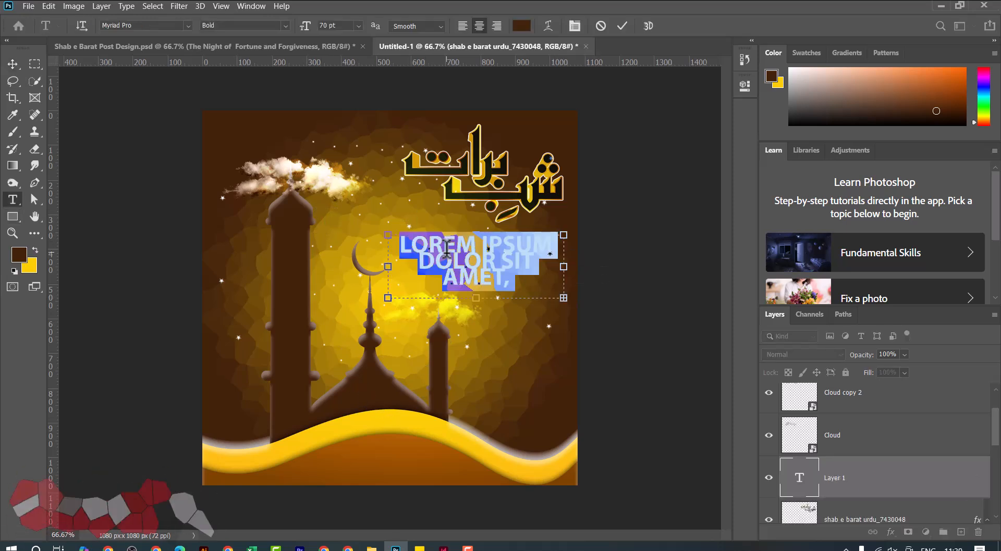
{"action": "key", "text": "ctrl+v"}
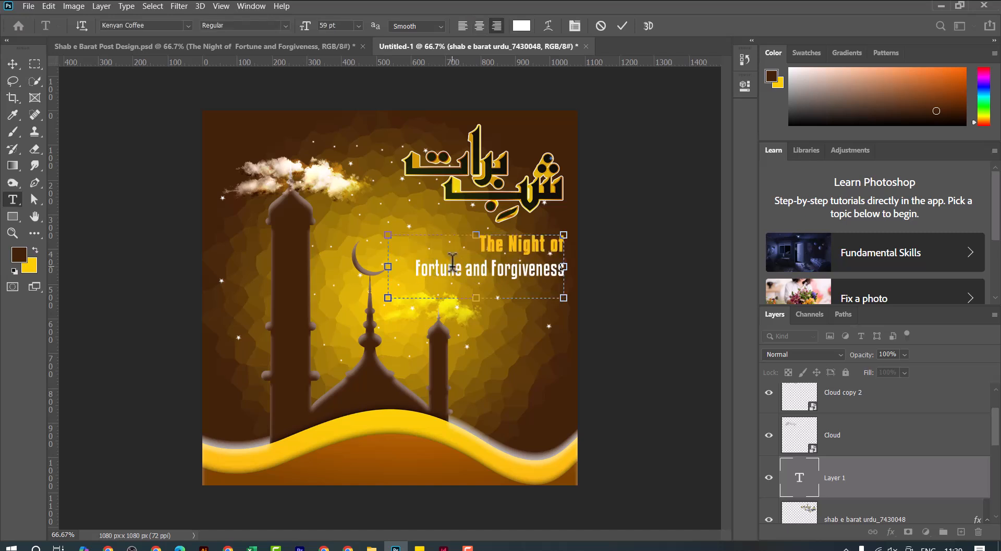
{"action": "left_click", "coordinate": [13, 64]}
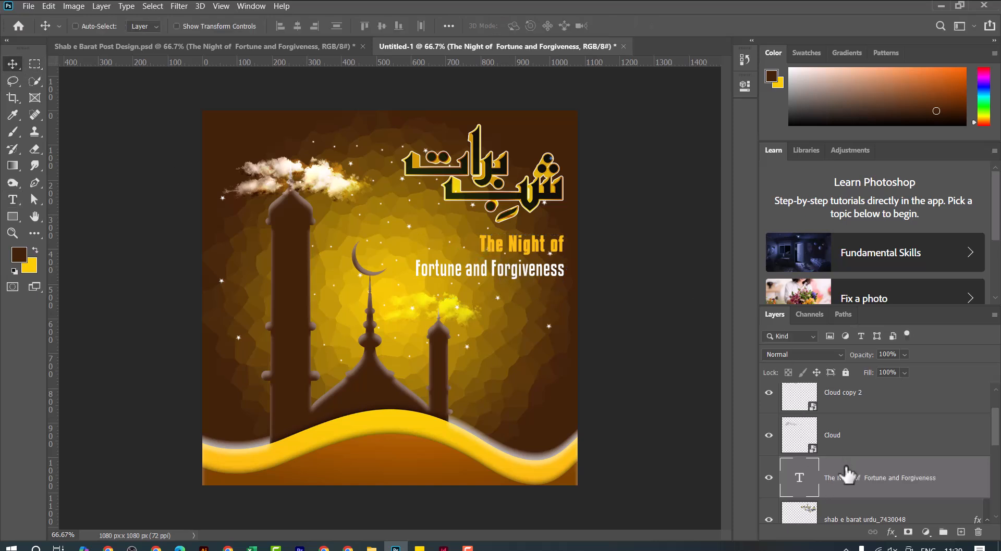
Duplicate the heading text layer and place the copy beneath the original in the layer stack
{"action": "key", "text": "ctrl+j"}
{"action": "scroll", "coordinate": [870, 482], "scroll_direction": "down", "scroll_amount": 1}
{"action": "left_click_drag", "start_coordinate": [870, 404], "coordinate": [821, 436]}
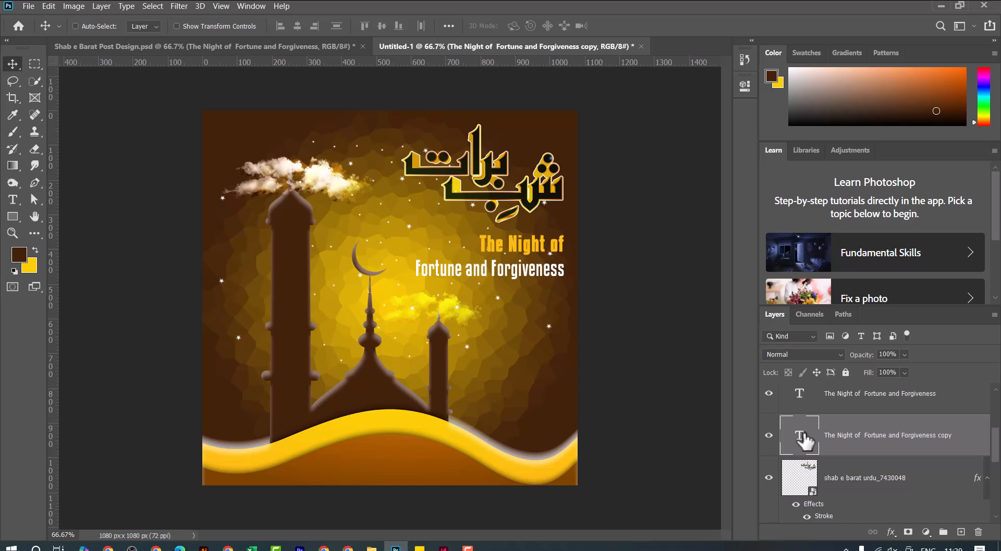
Set the lower heading copy's text color to black (000000) and offset it slightly as a shadow behind the original
{"action": "key", "text": "t"}
{"action": "key", "text": "Return"}
{"action": "left_click", "coordinate": [521, 26]}
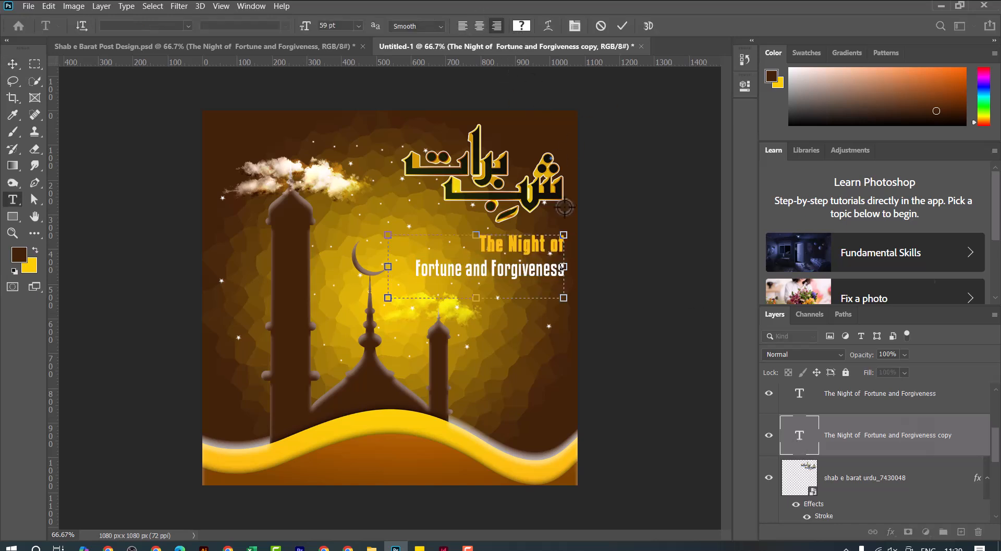
{"action": "type", "text": "000000"}
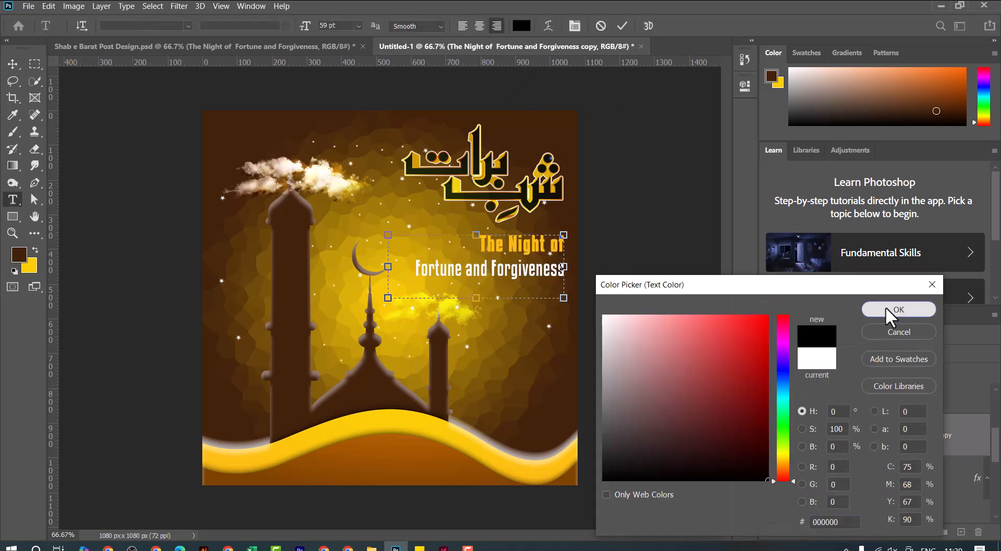
{"action": "left_click", "coordinate": [886, 308]}
{"action": "left_click", "coordinate": [621, 25]}
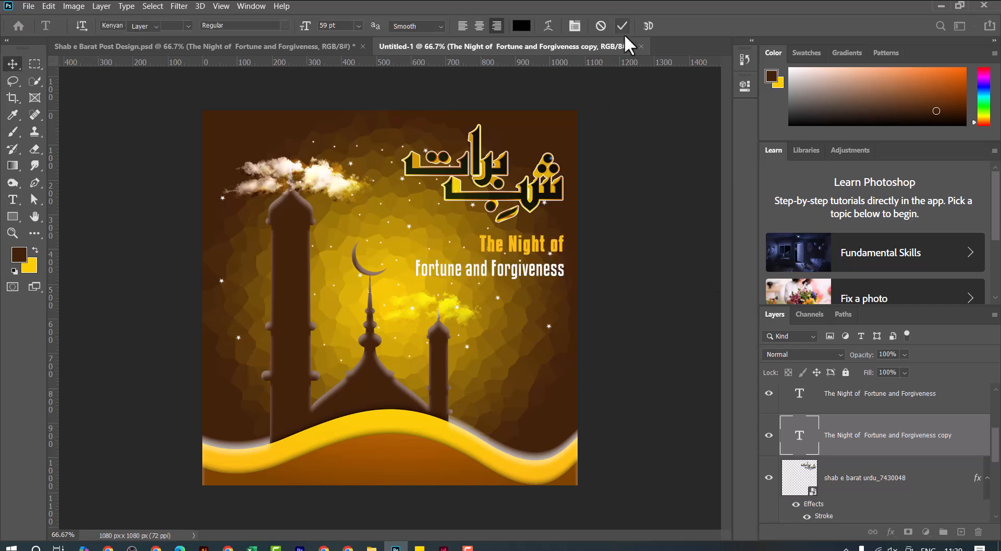
{"action": "key", "text": "v"}
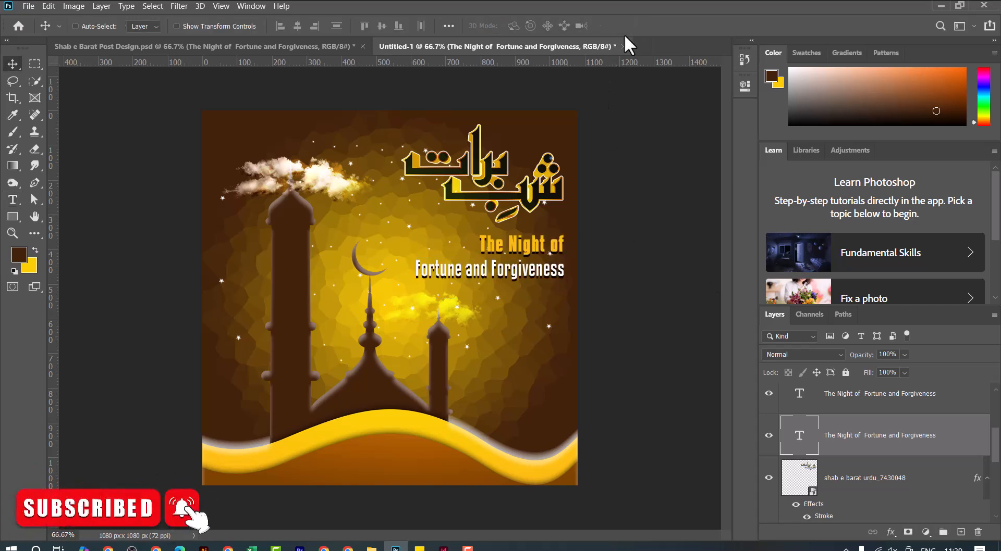
Select both heading text layers and nudge them together slightly left and down beneath the calligraphy
{"action": "left_click", "coordinate": [865, 411], "text": "shift"}
{"action": "key", "text": "Left"}
{"action": "key", "text": "Left"}
{"action": "key", "text": "Left"}
{"action": "key", "text": "Down"}
{"action": "key", "text": "Down"}
{"action": "key", "text": "Down"}
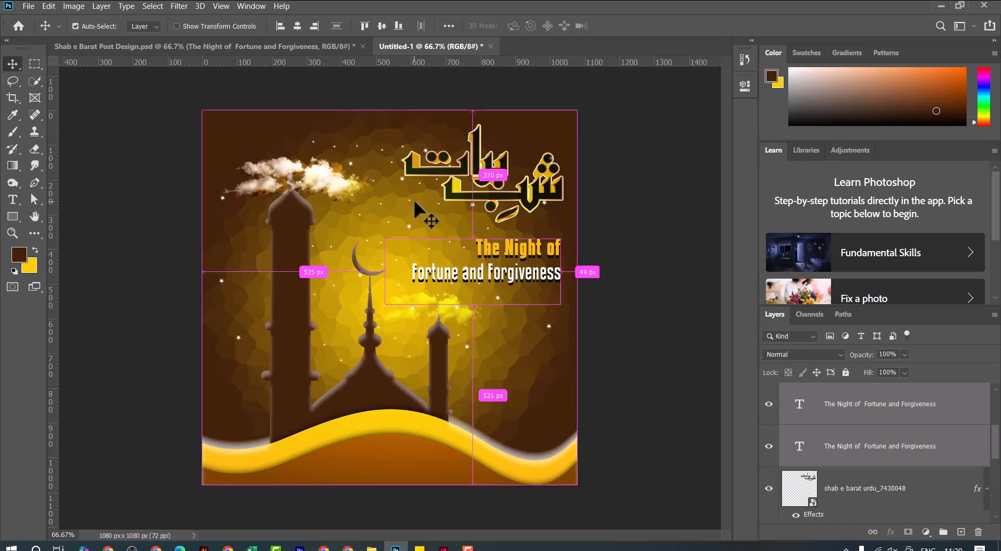
{"action": "key", "text": "ctrl+plus"}
{"action": "key", "text": "ctrl+minus"}
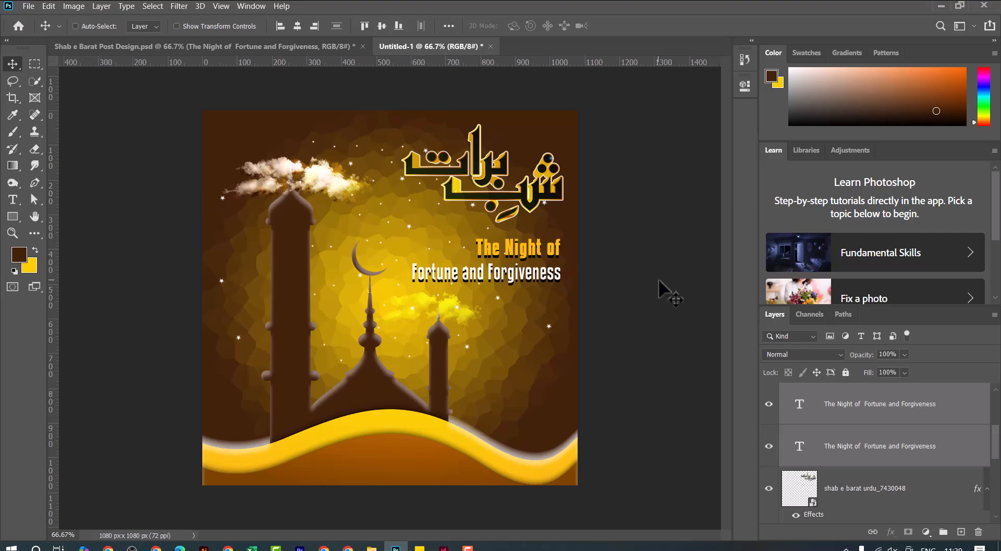